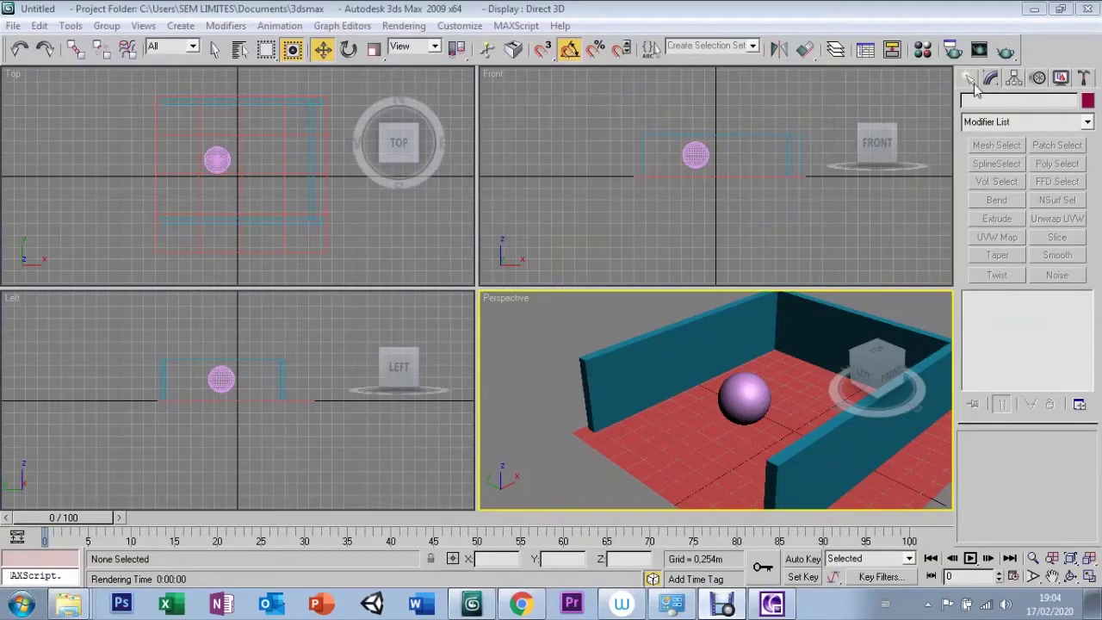
# Show the Standard light types under Create > Lights in the Command Panel
pyautogui.click(969, 80)
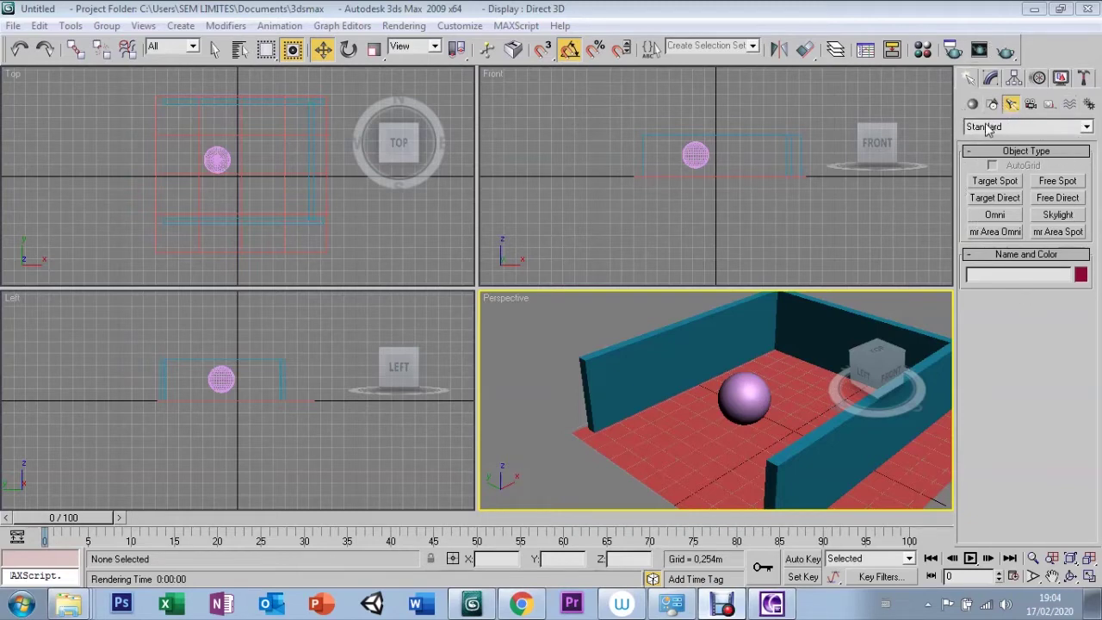
# Place a target spotlight at the room's upper-left aimed beside the sphere, then raise it high in Z
pyautogui.click(990, 182)
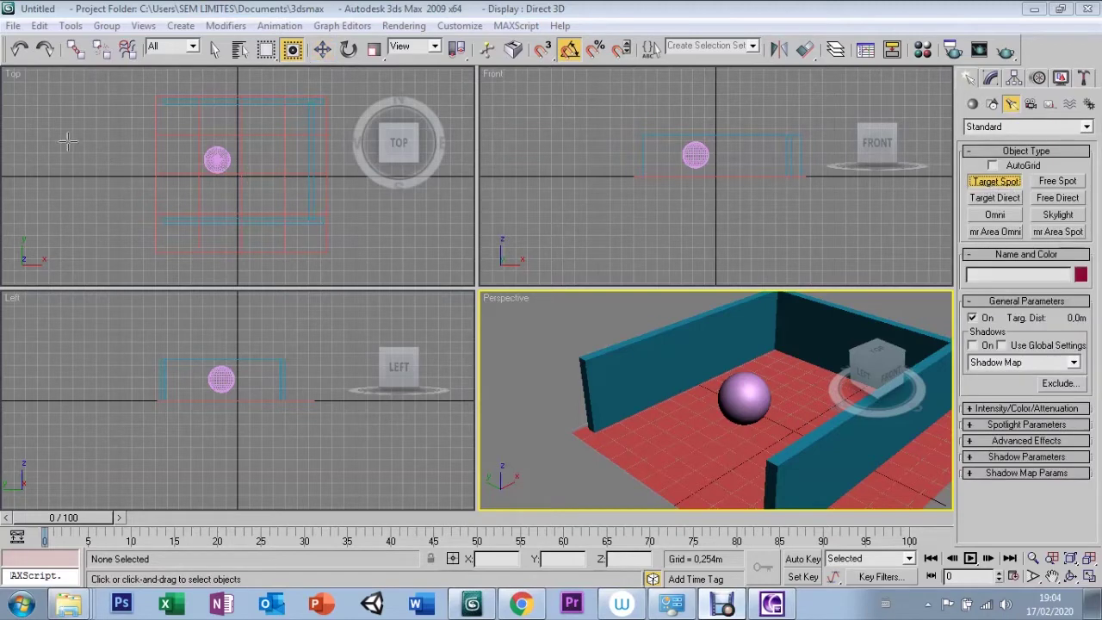
pyautogui.moveTo(17, 99); pyautogui.dragTo(203, 159)
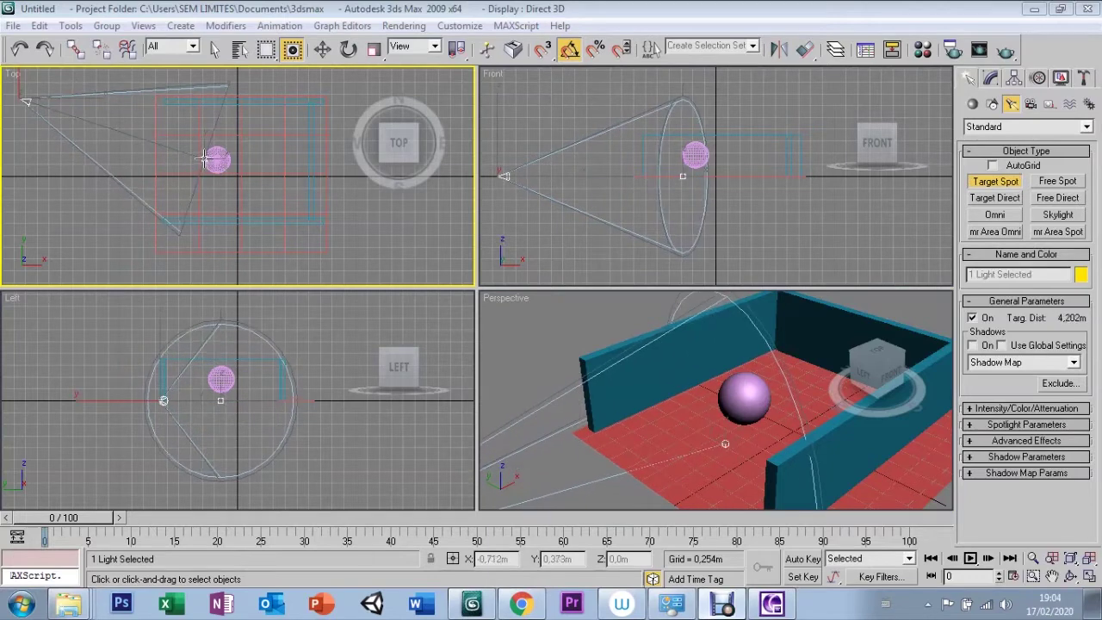
pyautogui.moveTo(203, 159); pyautogui.dragTo(209, 145)
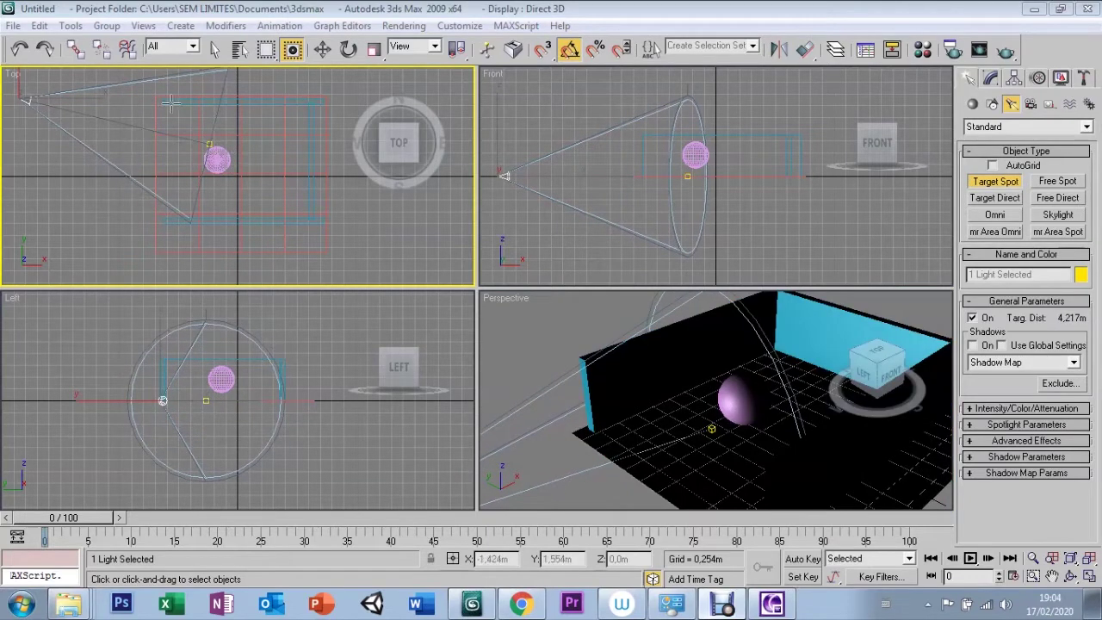
pyautogui.press('w')
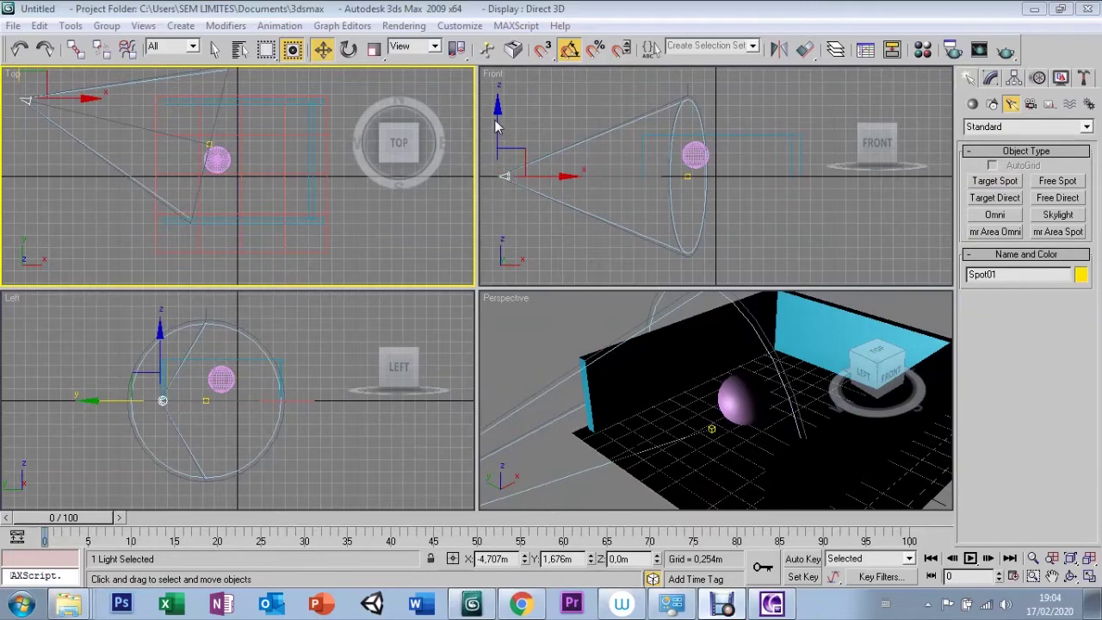
pyautogui.moveTo(497, 112)
pyautogui.mouseDown()
pyautogui.moveTo(513, 15)
pyautogui.moveTo(531, 18)
pyautogui.mouseUp()
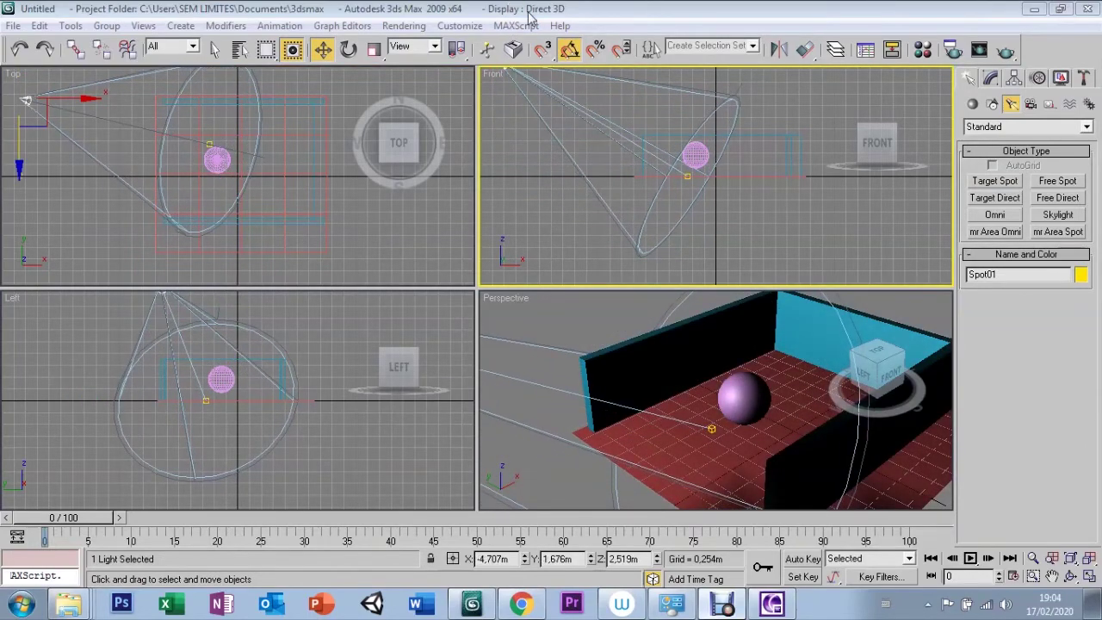
pyautogui.click(521, 313)
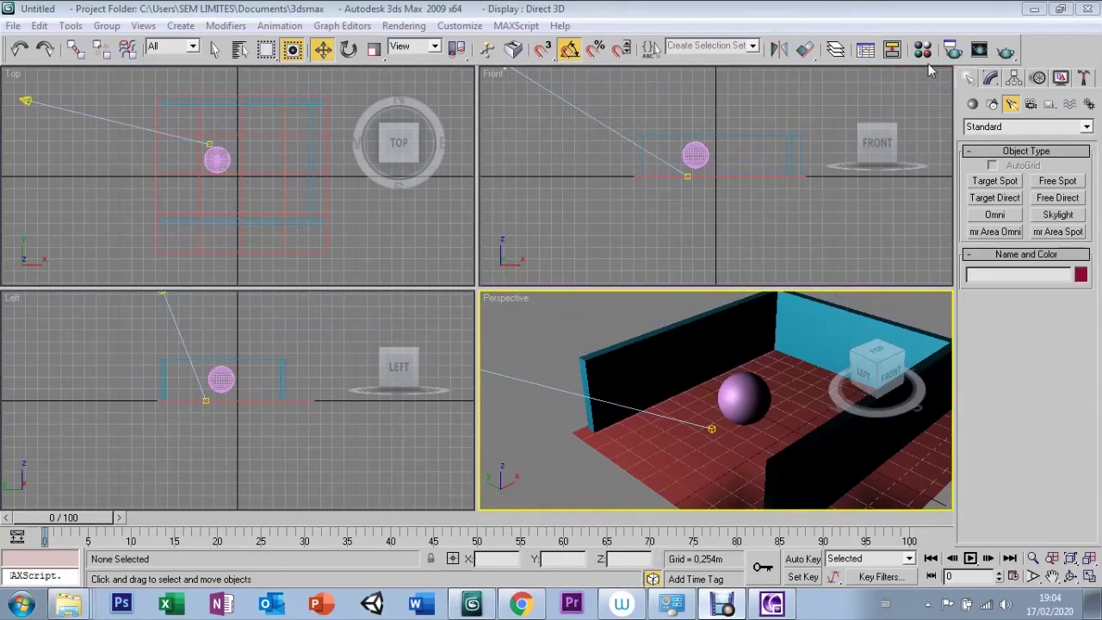
pyautogui.click(952, 50)
pyautogui.click(970, 507)
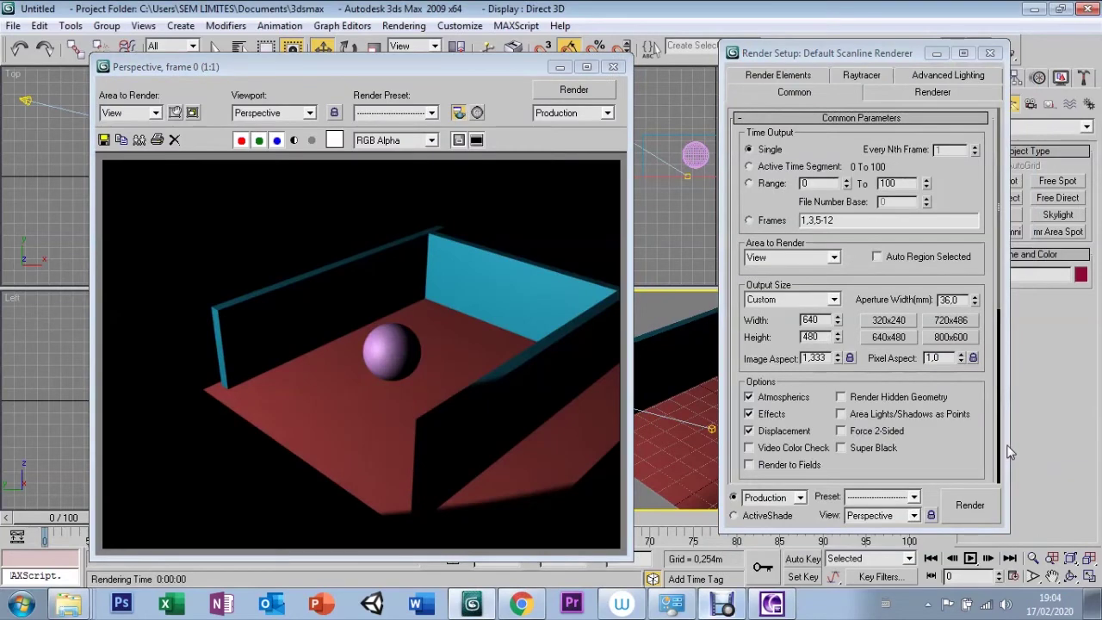
pyautogui.click(613, 66)
pyautogui.click(990, 53)
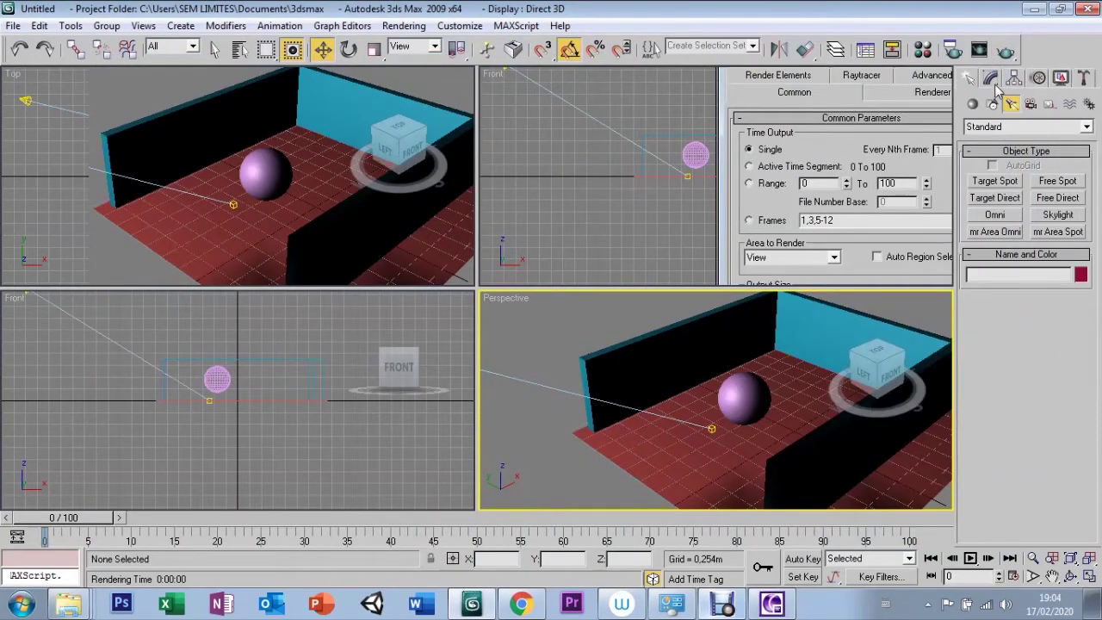
pyautogui.click(990, 79)
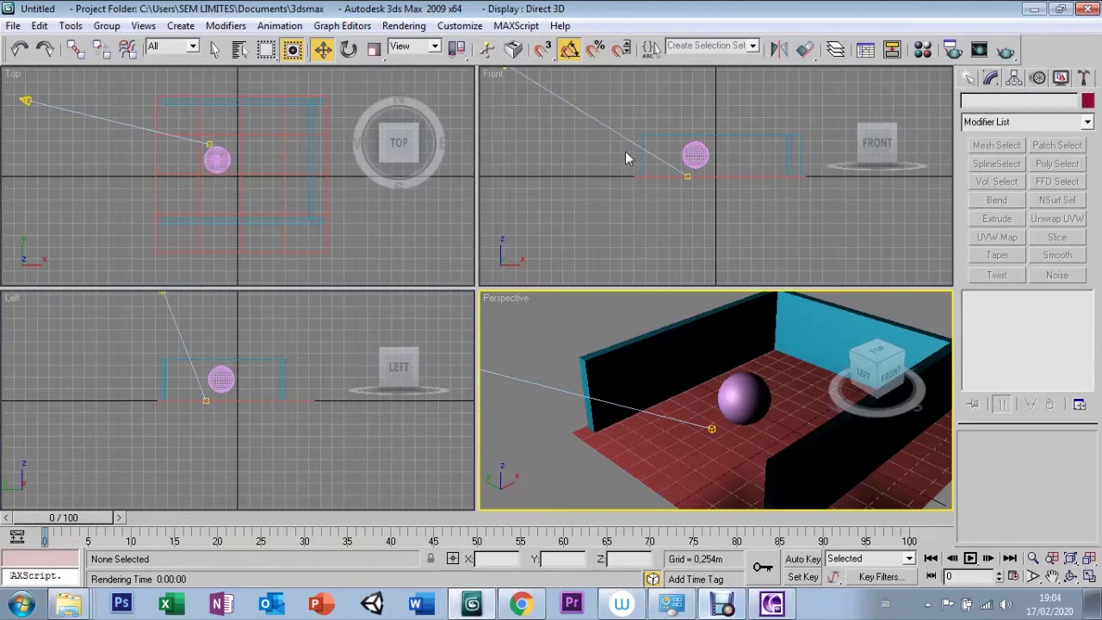
# Select Spot01.Target from the Select From Scene list
pyautogui.click(240, 49)
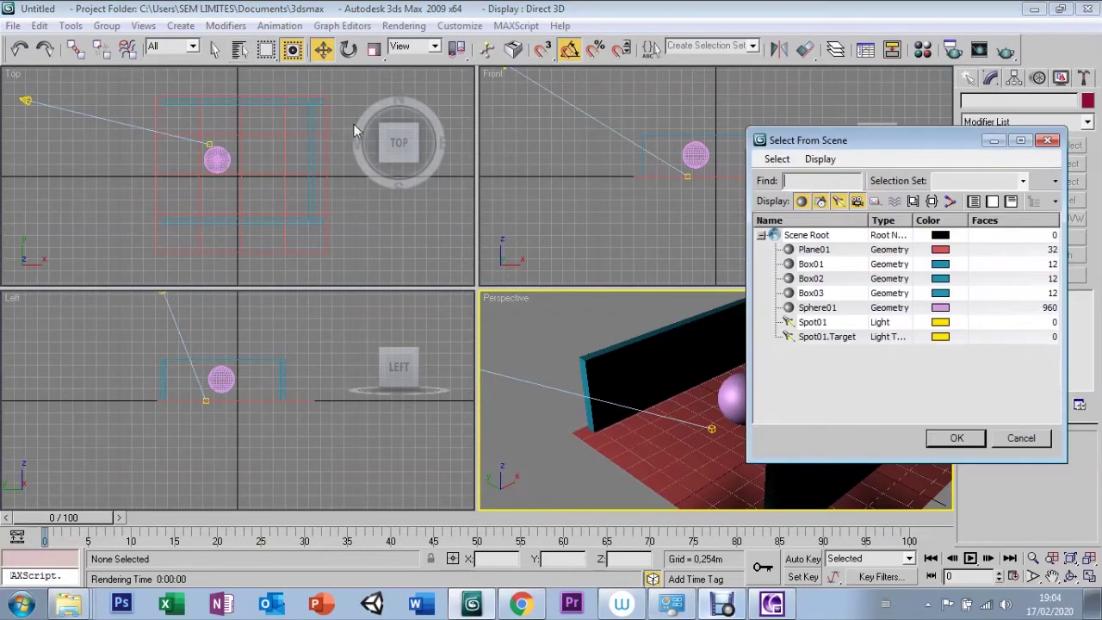
pyautogui.click(809, 325)
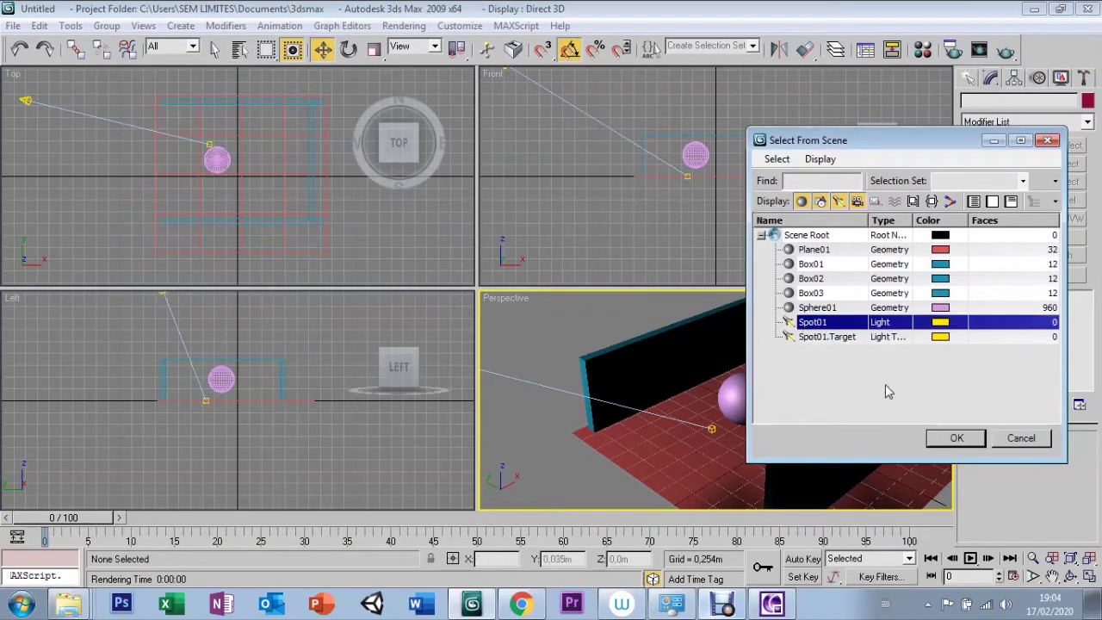
pyautogui.click(828, 337)
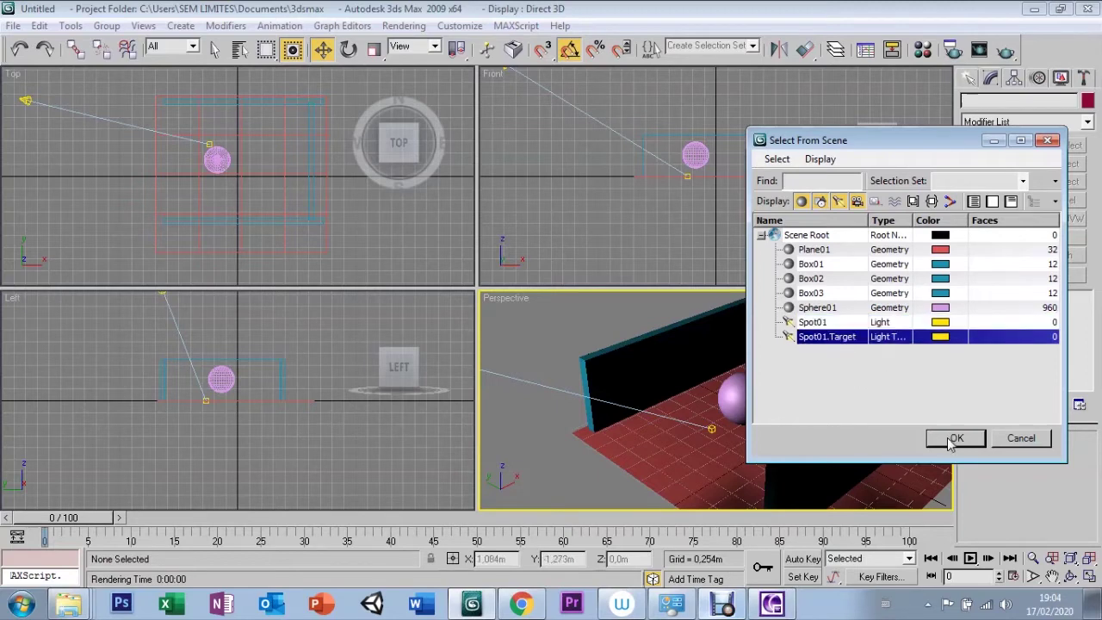
pyautogui.click(952, 443)
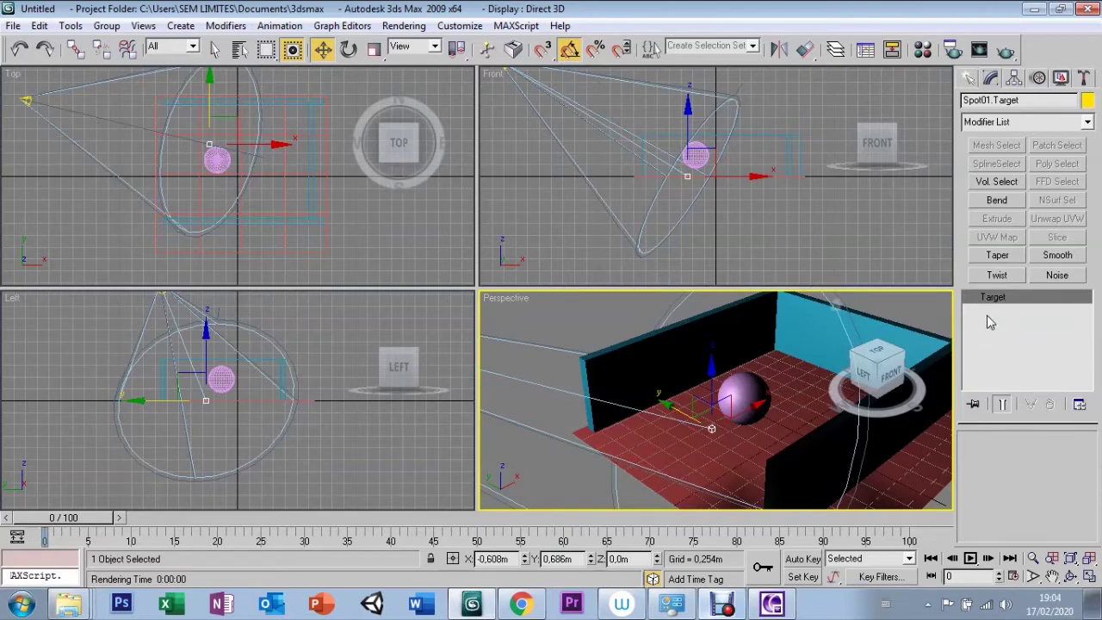
# Reselect the spotlight Spot01 from the scene object list
pyautogui.click(240, 49)
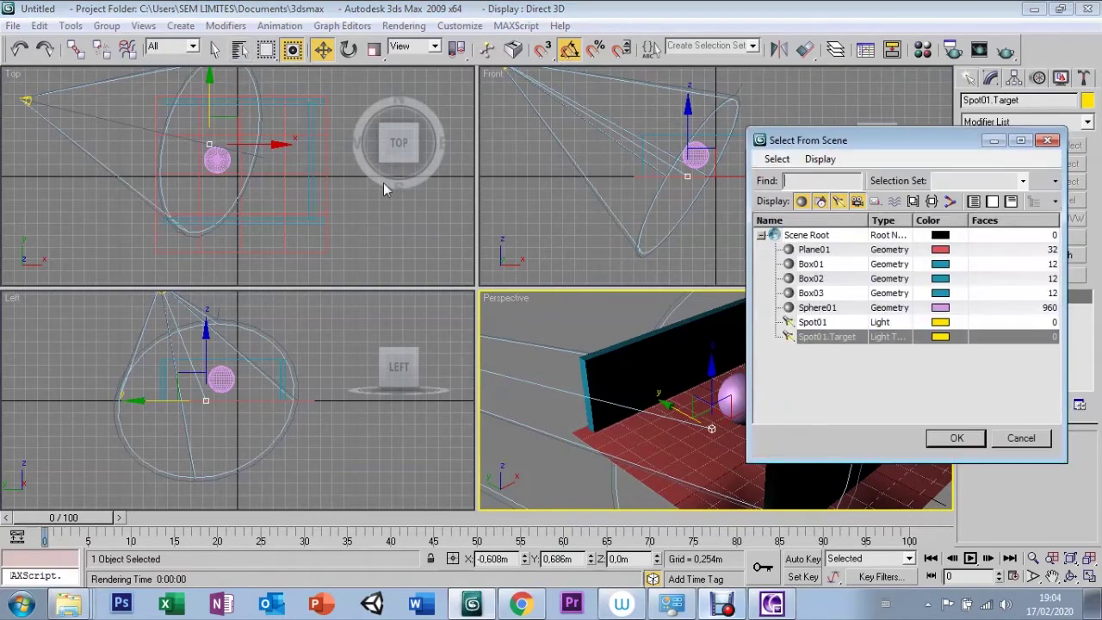
pyautogui.click(803, 325)
pyautogui.click(956, 439)
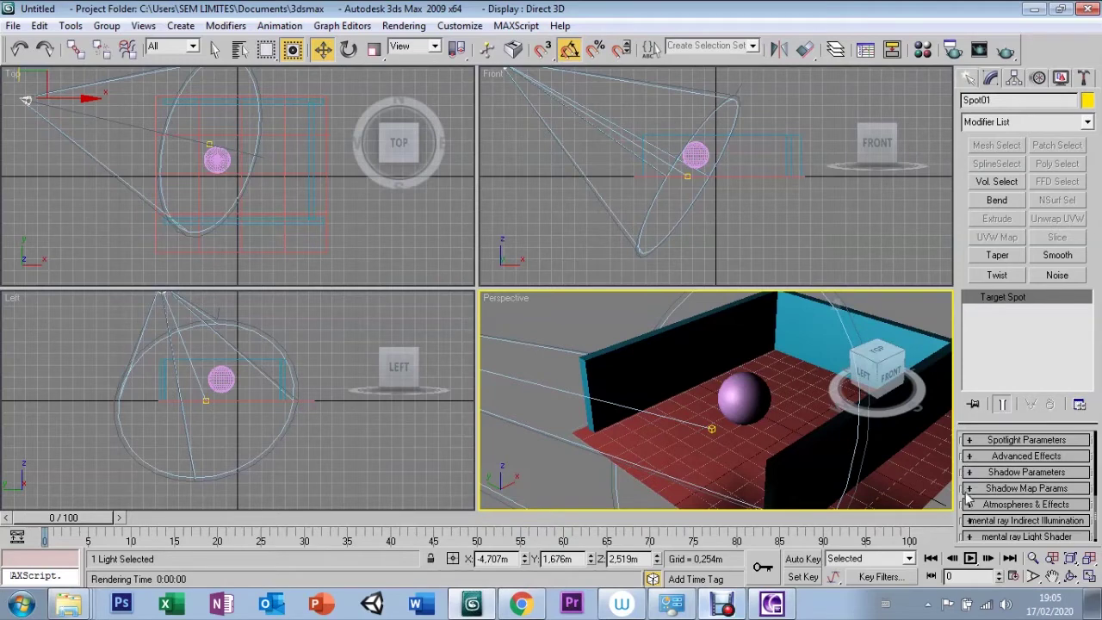
# Enable Spot01's projector map under Advanced Effects and bring up the map type browser
pyautogui.click(971, 456)
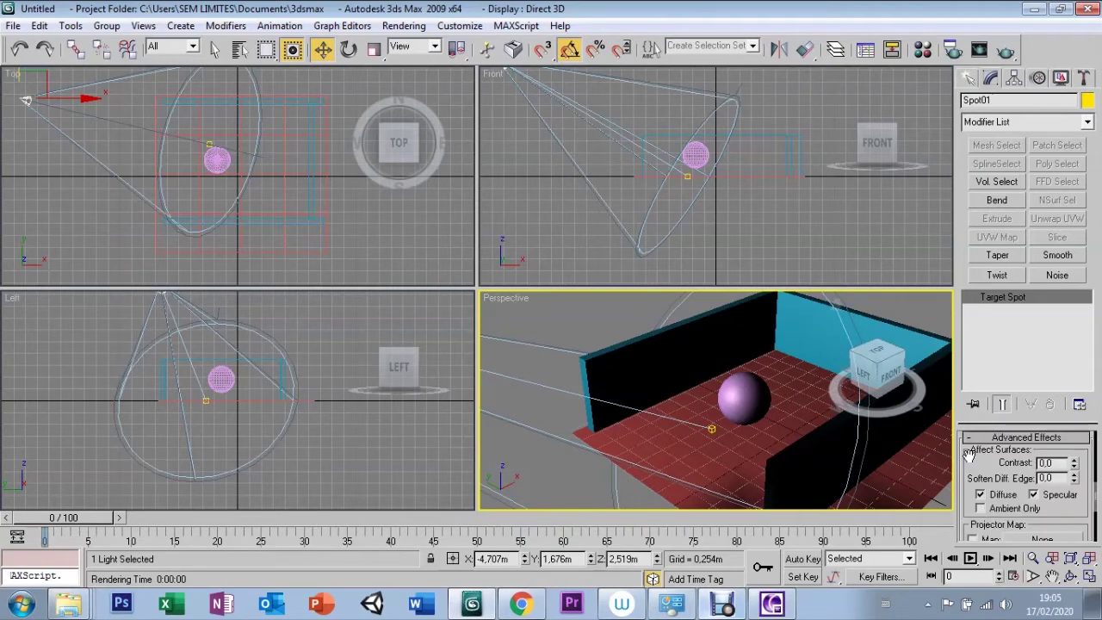
pyautogui.moveTo(971, 488); pyautogui.dragTo(973, 422)
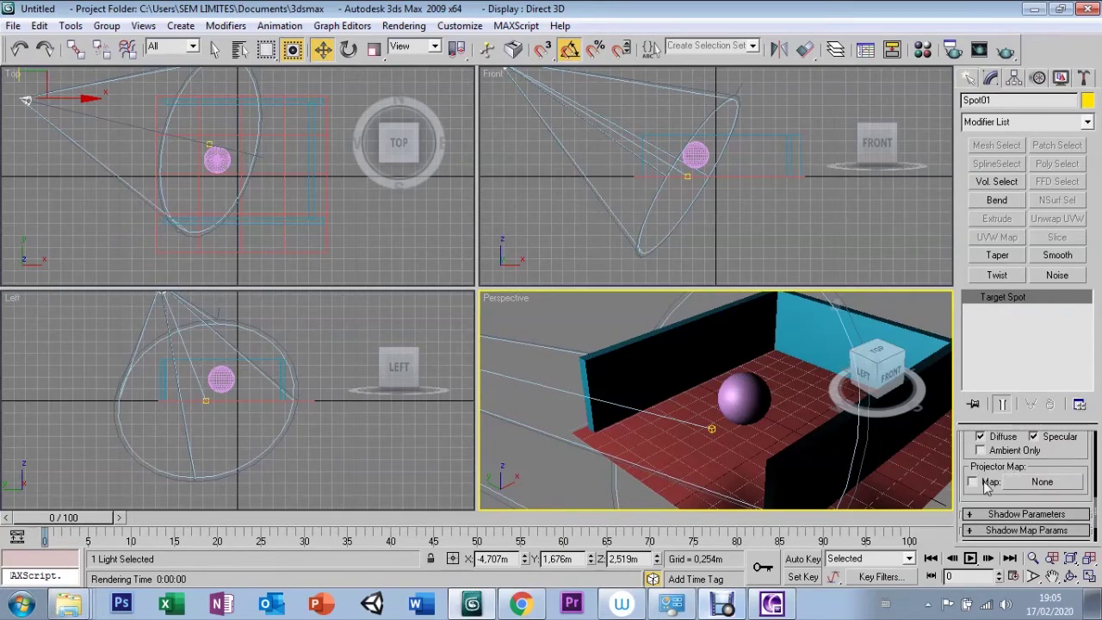
pyautogui.click(1018, 483)
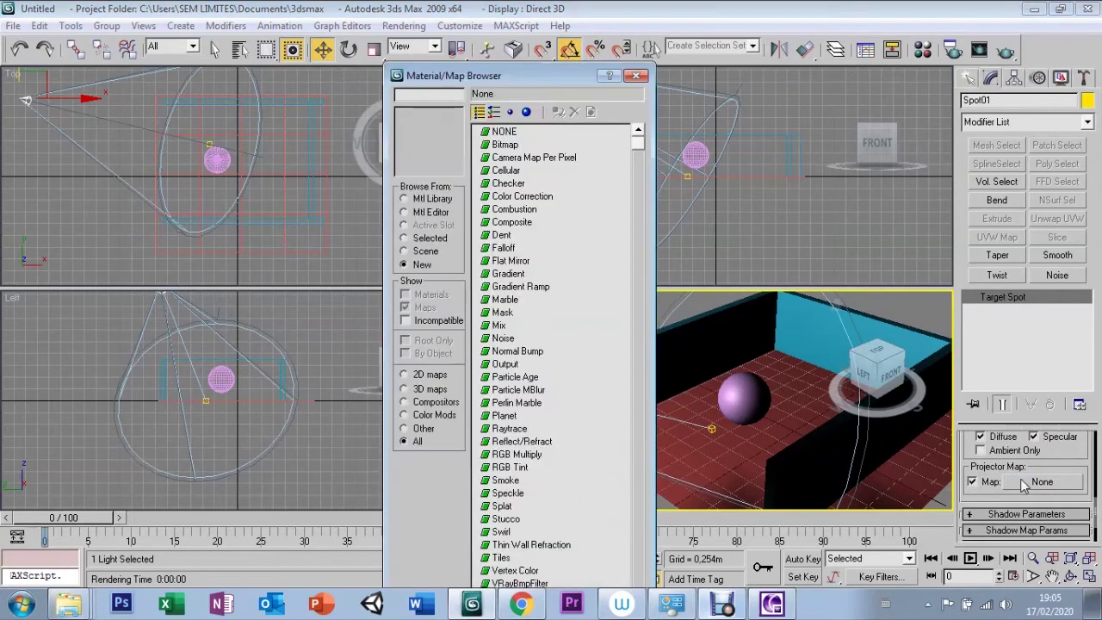
# Load PRIVILEGIUM LOGO.jpg from the export/texturas folder as Spot01's projector bitmap
pyautogui.doubleClick(494, 144)
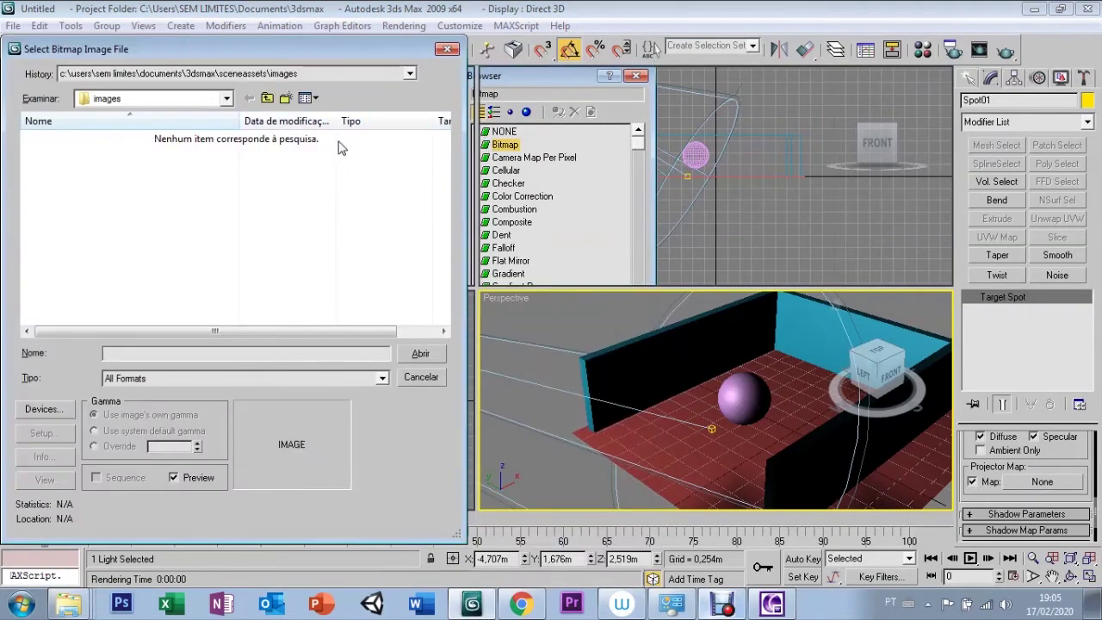
pyautogui.press('BackSpace')
pyautogui.press('BackSpace')
pyautogui.press('e')
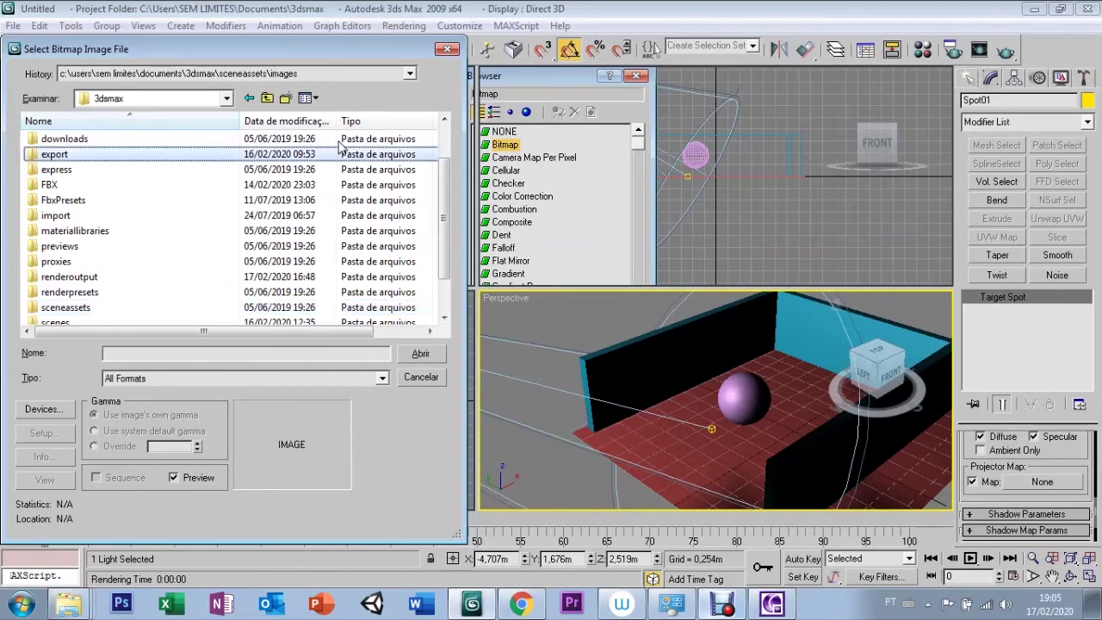
pyautogui.press('Return')
pyautogui.press('t')
pyautogui.press('e')
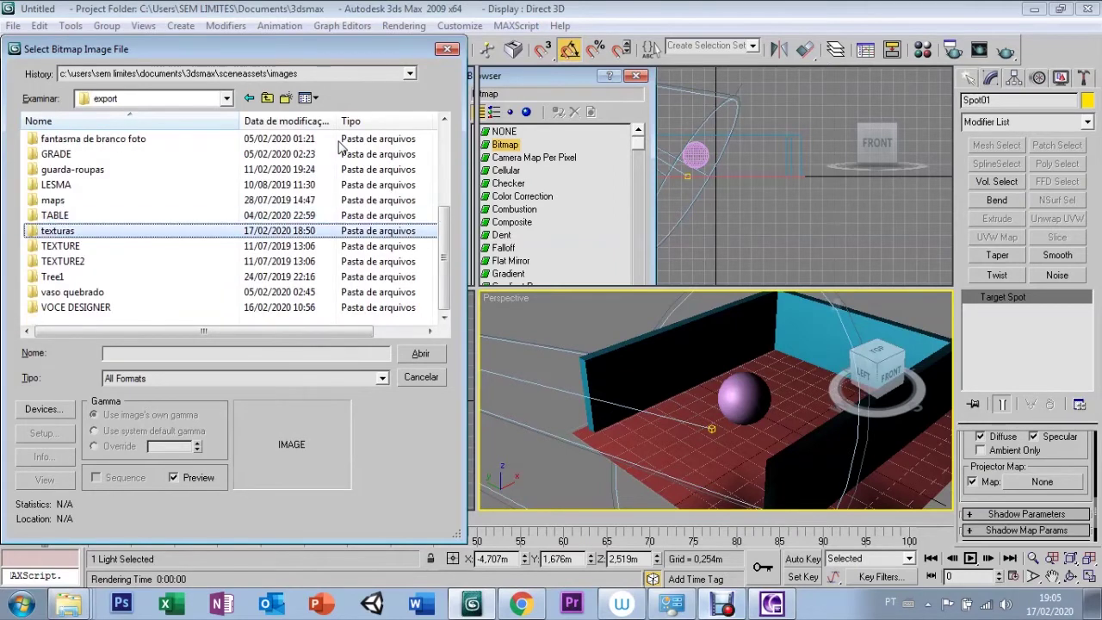
pyautogui.press('Return')
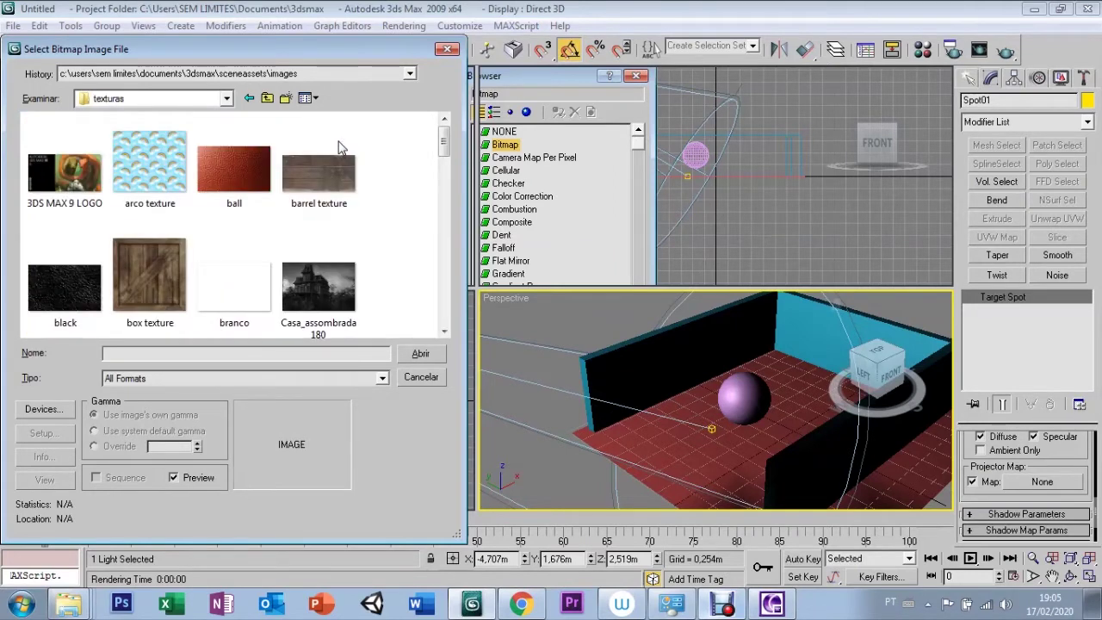
pyautogui.press('p')
pyautogui.press('r')
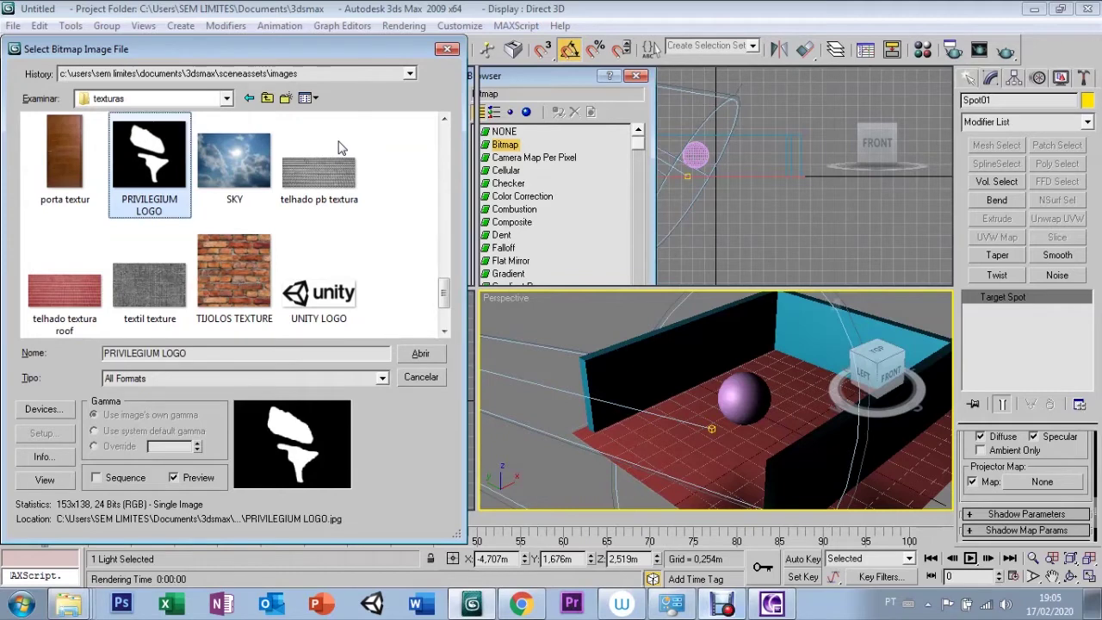
pyautogui.press('Return')
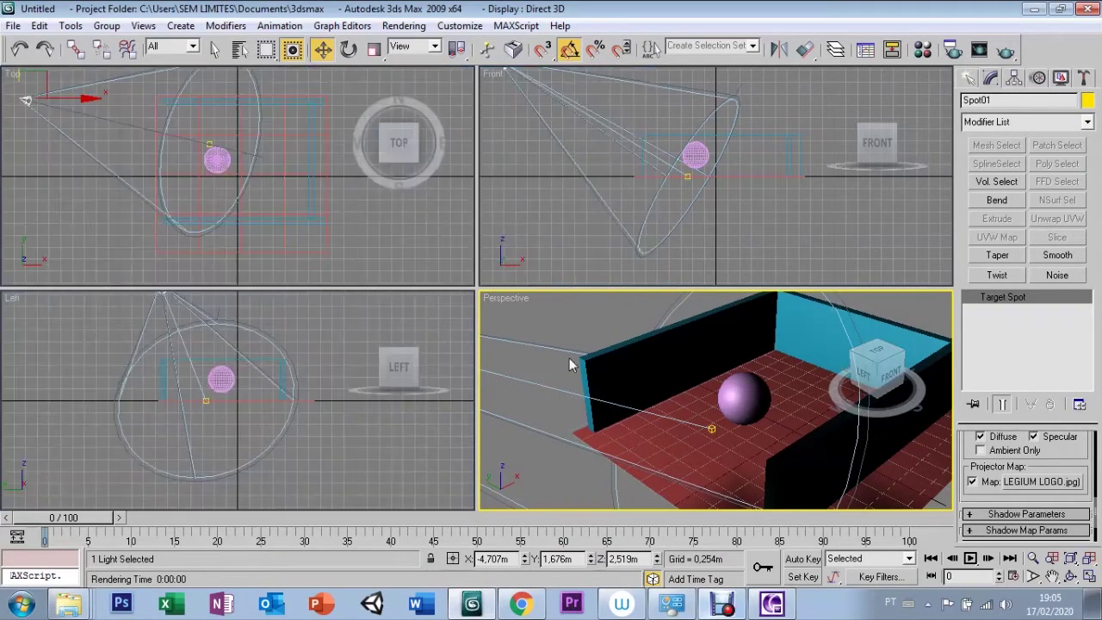
pyautogui.click(952, 51)
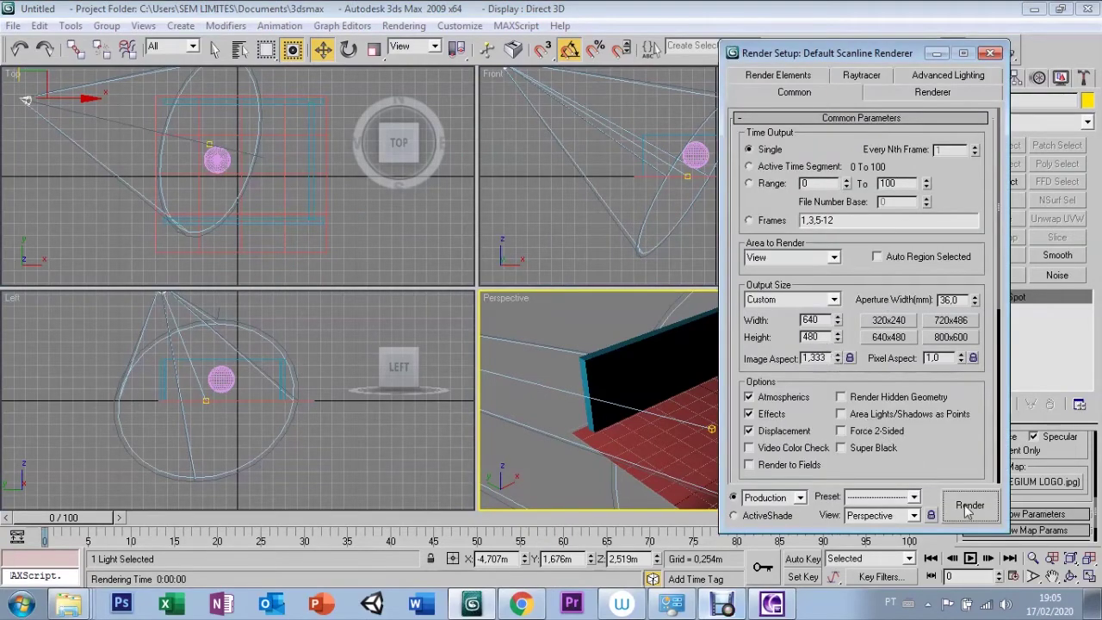
pyautogui.click(967, 506)
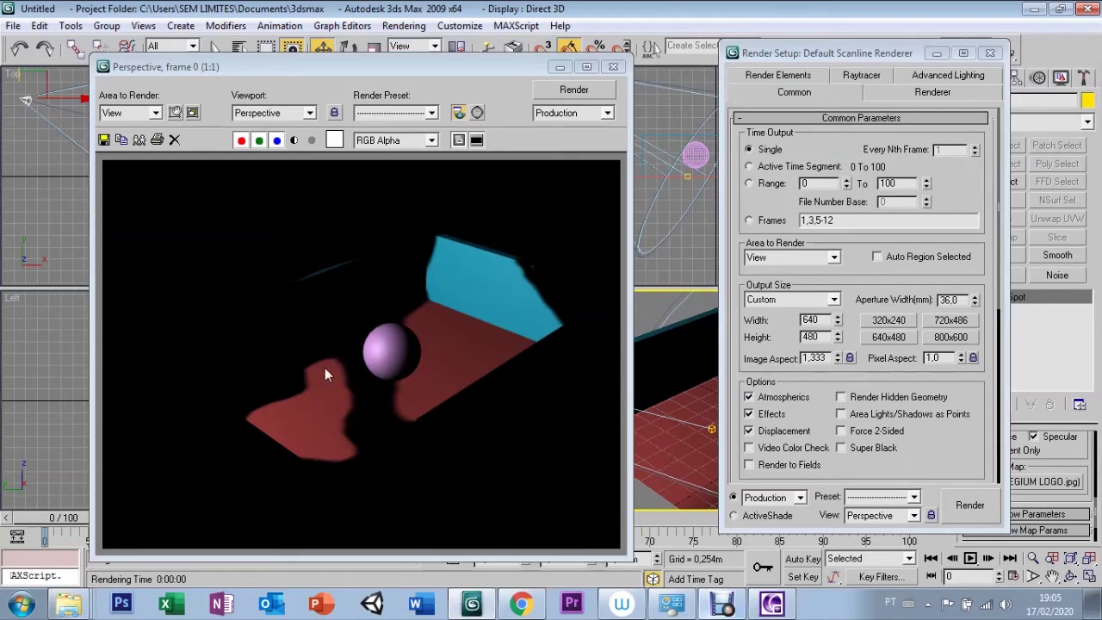
pyautogui.click(613, 67)
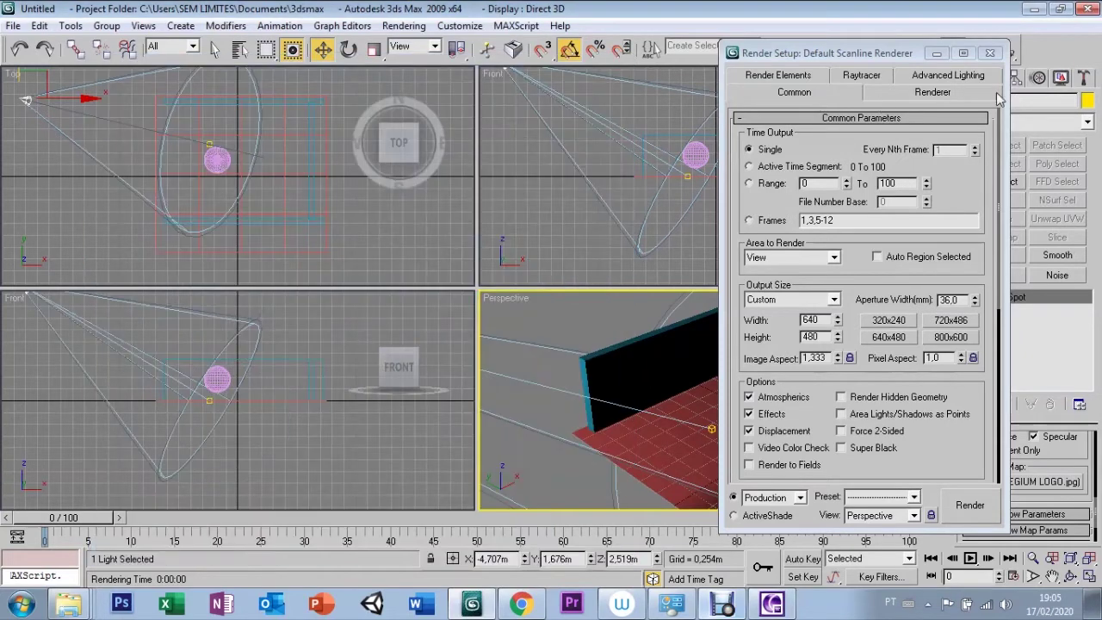
pyautogui.click(990, 53)
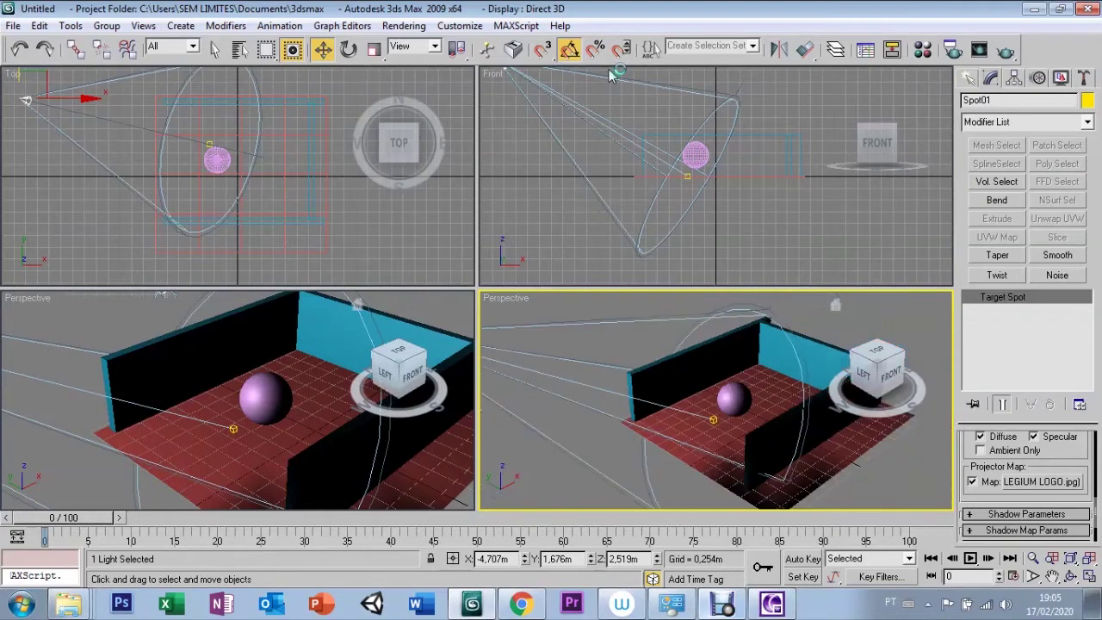
# Zoom out in the Front viewport and move Spot01 higher above the room
pyautogui.click(552, 217)
pyautogui.scroll(-3, 578, 142)
pyautogui.scroll(-2, 579, 141)
pyautogui.moveTo(608, 121); pyautogui.dragTo(628, 10)
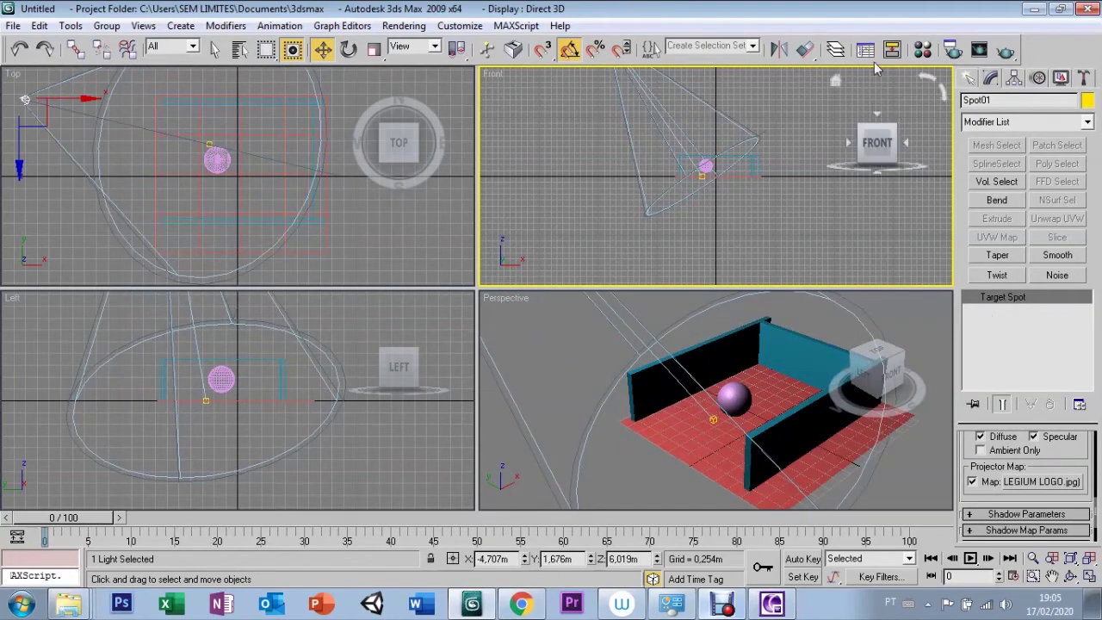
# Test-render the Front view, then close the render settings and rendered frame
pyautogui.click(952, 49)
pyautogui.click(963, 505)
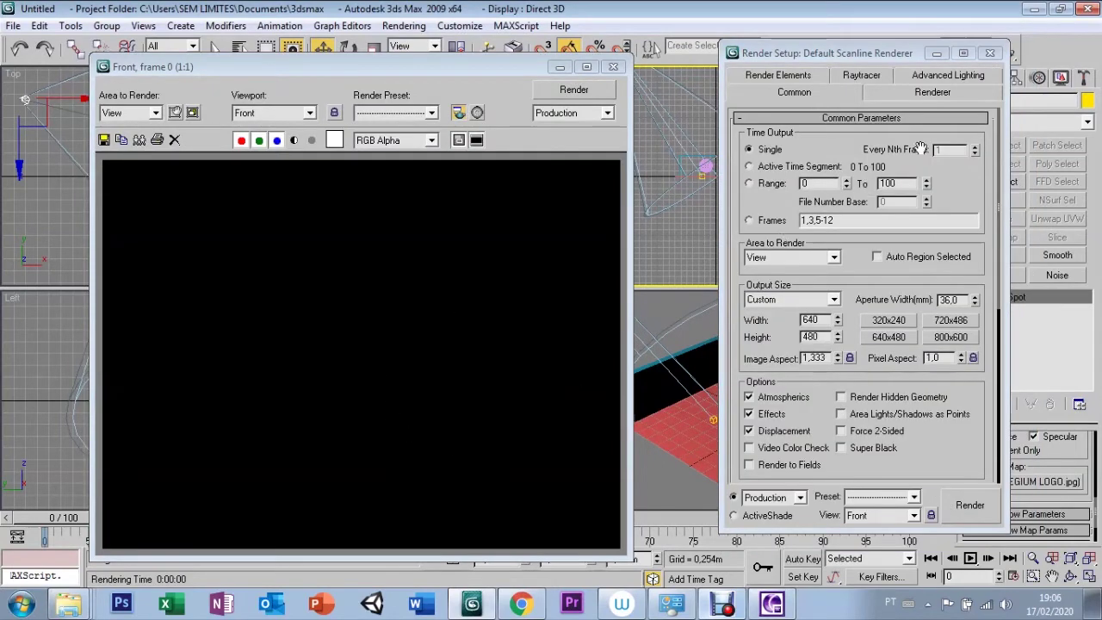
pyautogui.click(990, 52)
pyautogui.click(614, 67)
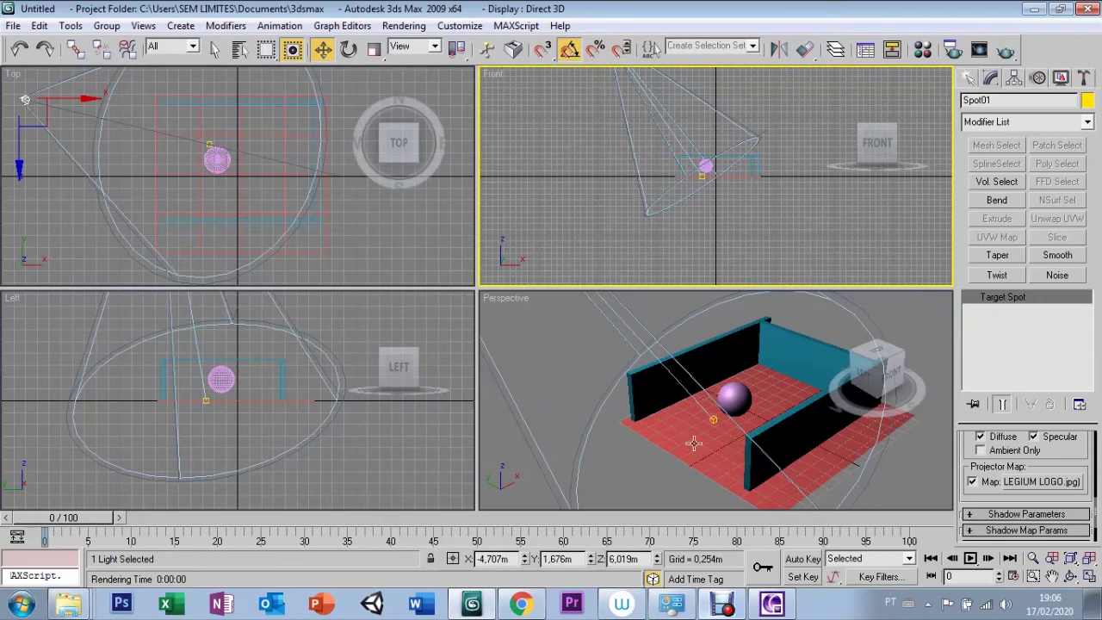
# Replace the projector map with a Bitmap using SKY.jpg from the texturas folder
pyautogui.click(1030, 482)
pyautogui.doubleClick(501, 146)
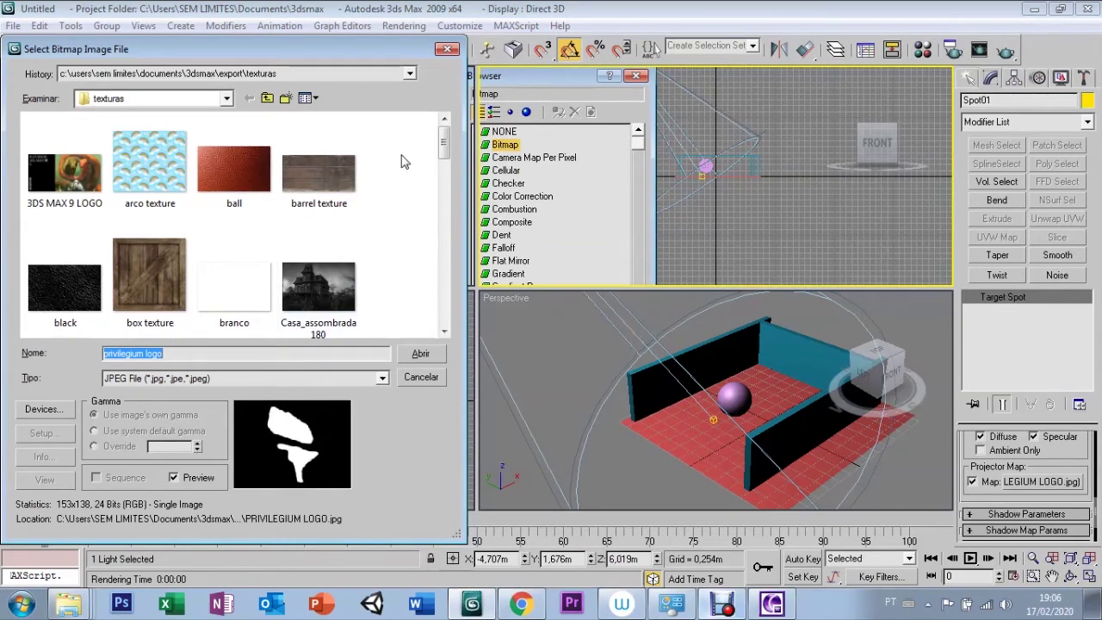
pyautogui.scroll(-1, 443, 142)
pyautogui.click(318, 249)
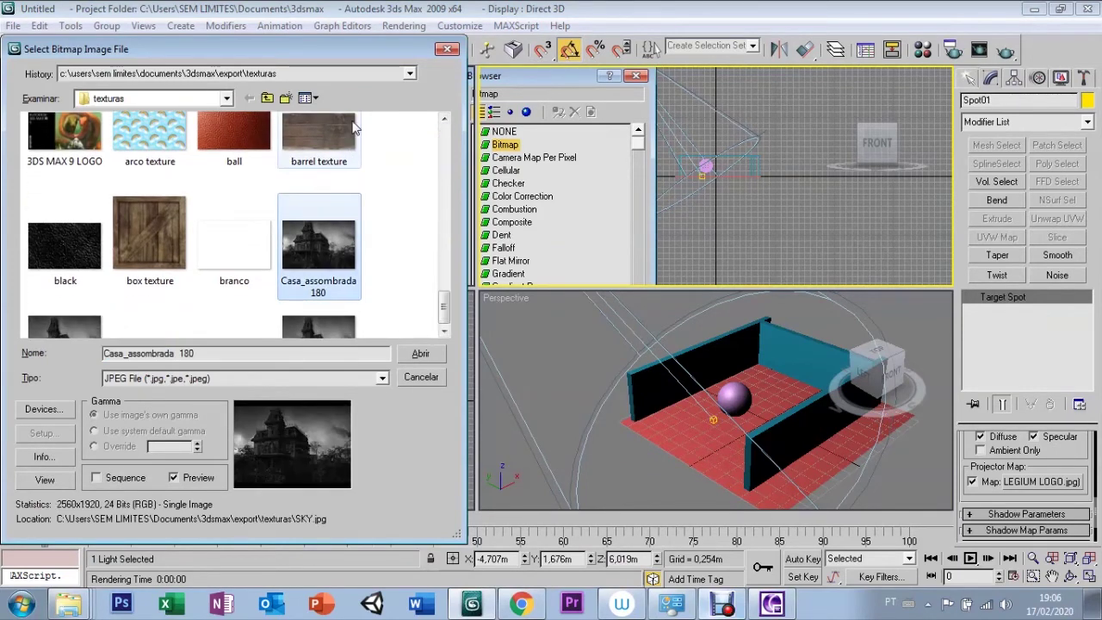
pyautogui.press('s')
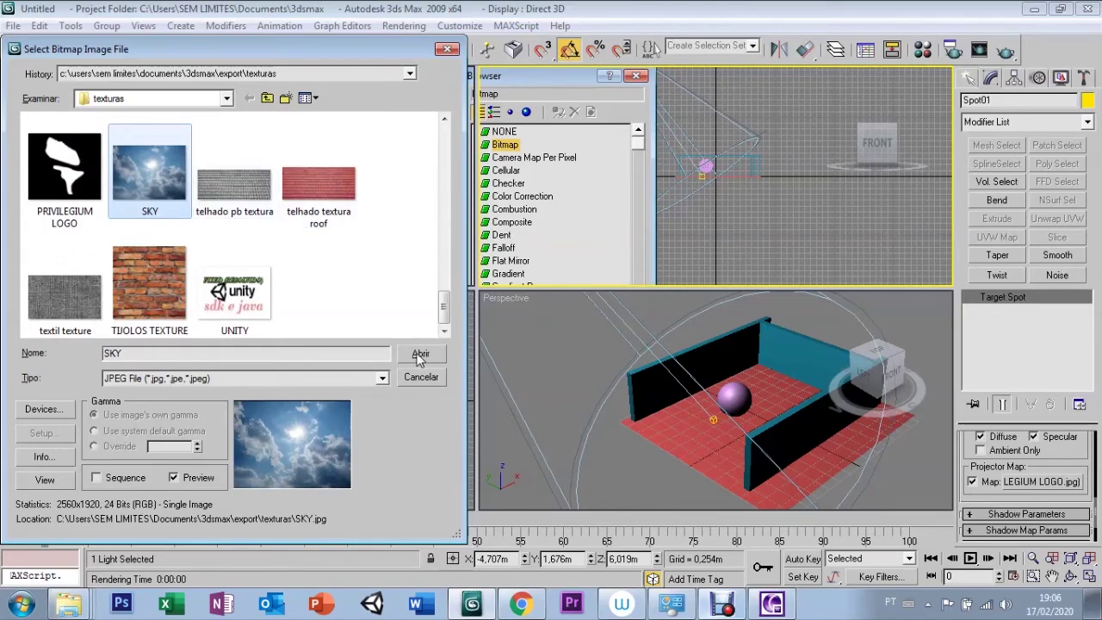
pyautogui.click(416, 356)
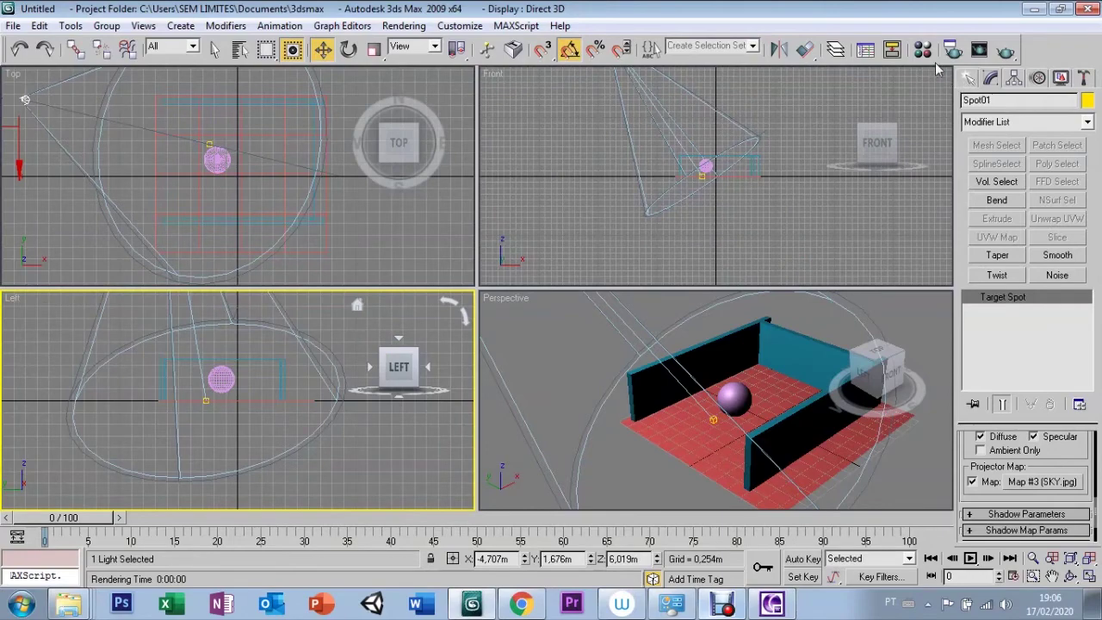
pyautogui.click(953, 53)
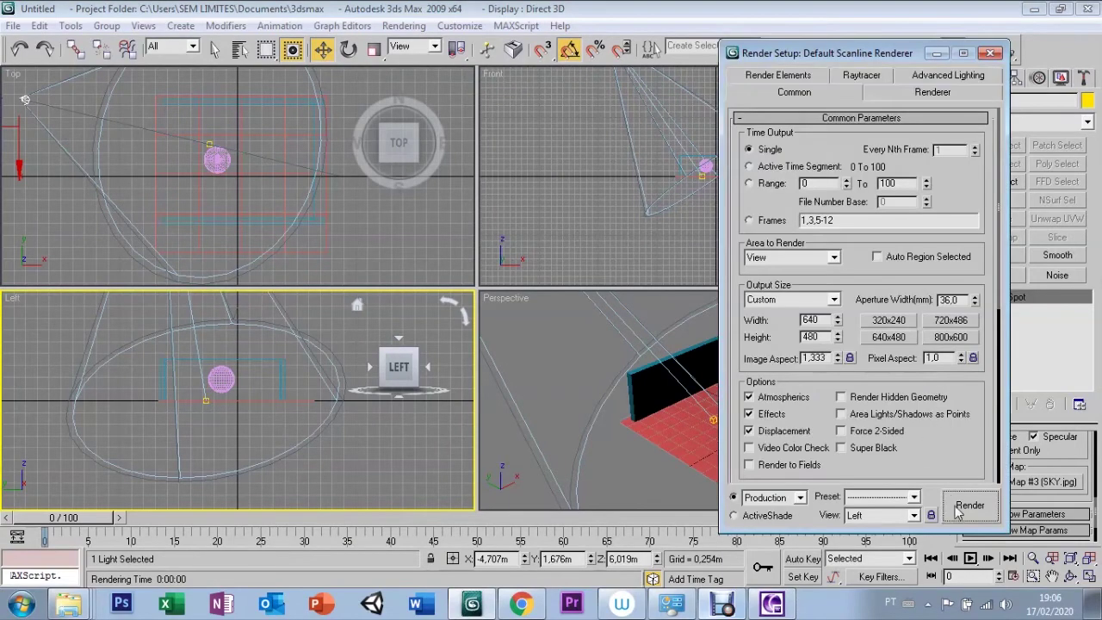
pyautogui.click(964, 508)
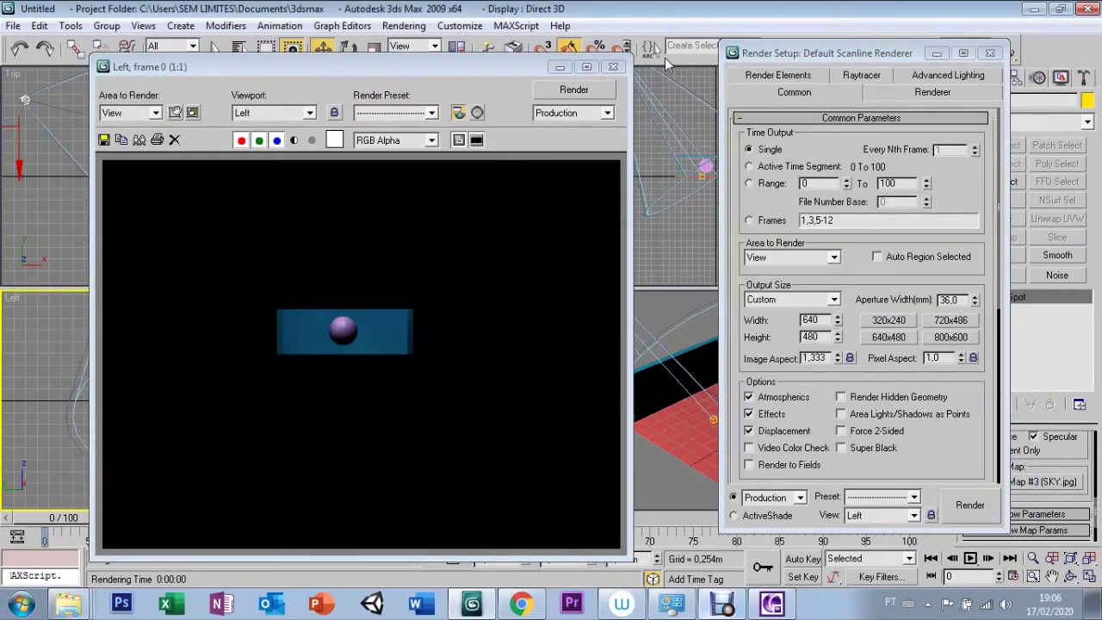
pyautogui.click(613, 67)
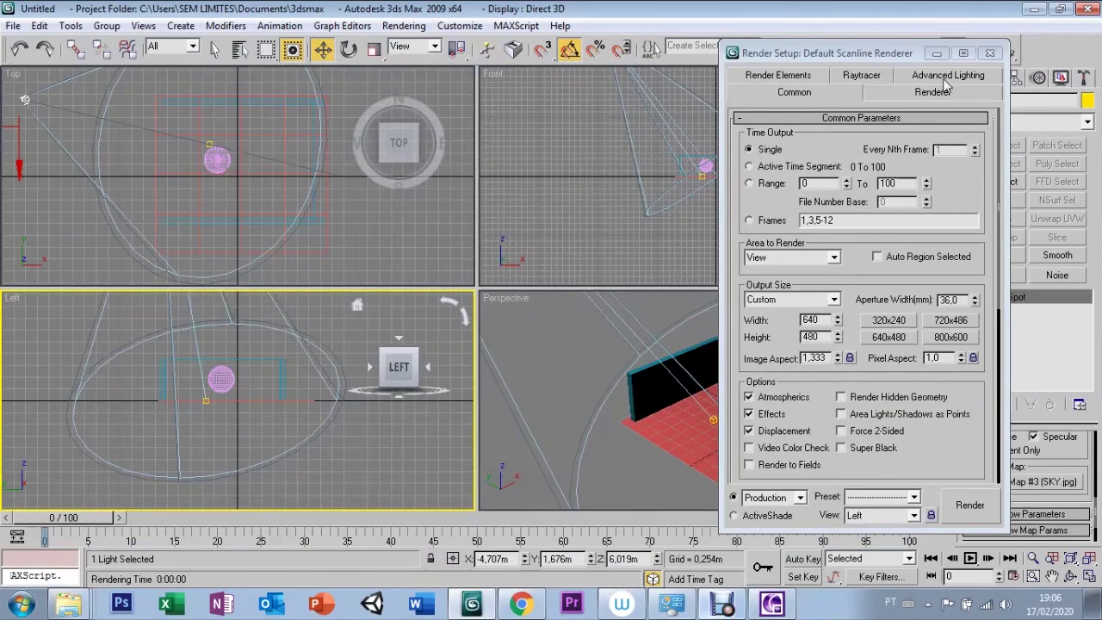
pyautogui.click(990, 53)
pyautogui.press('t')
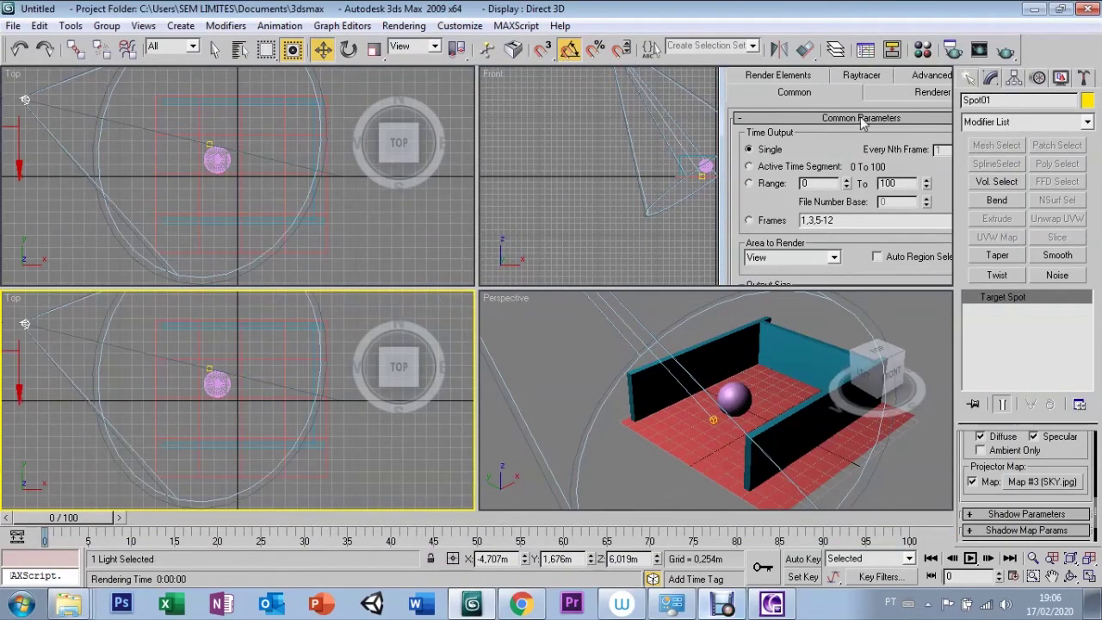
pyautogui.click(508, 349)
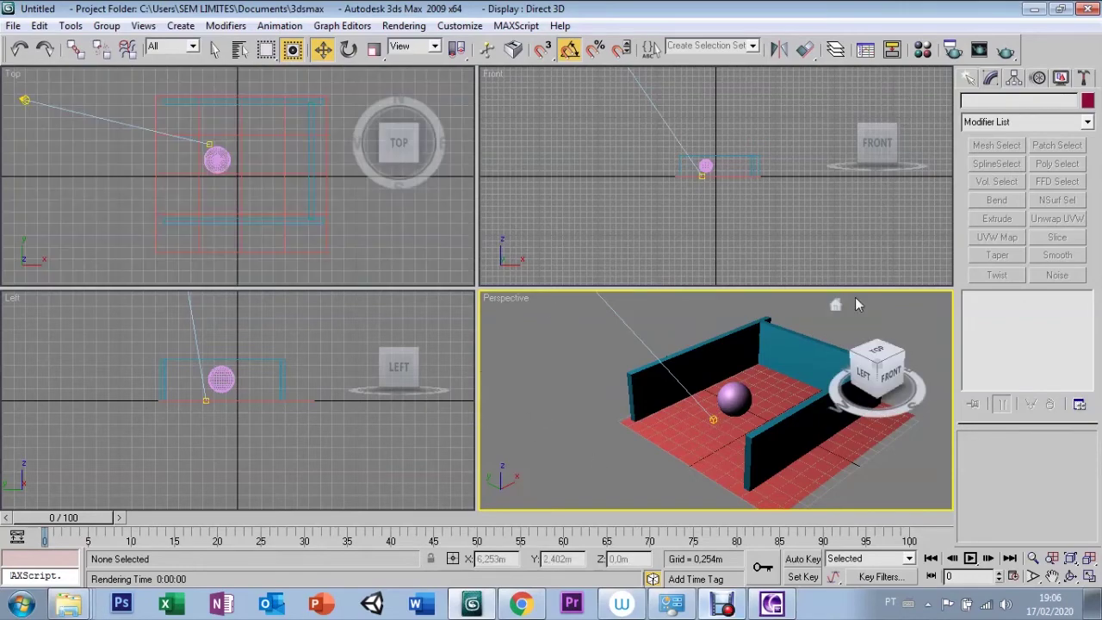
# Render the Perspective view to check the SKY cloud projection, then close the windows
pyautogui.click(952, 49)
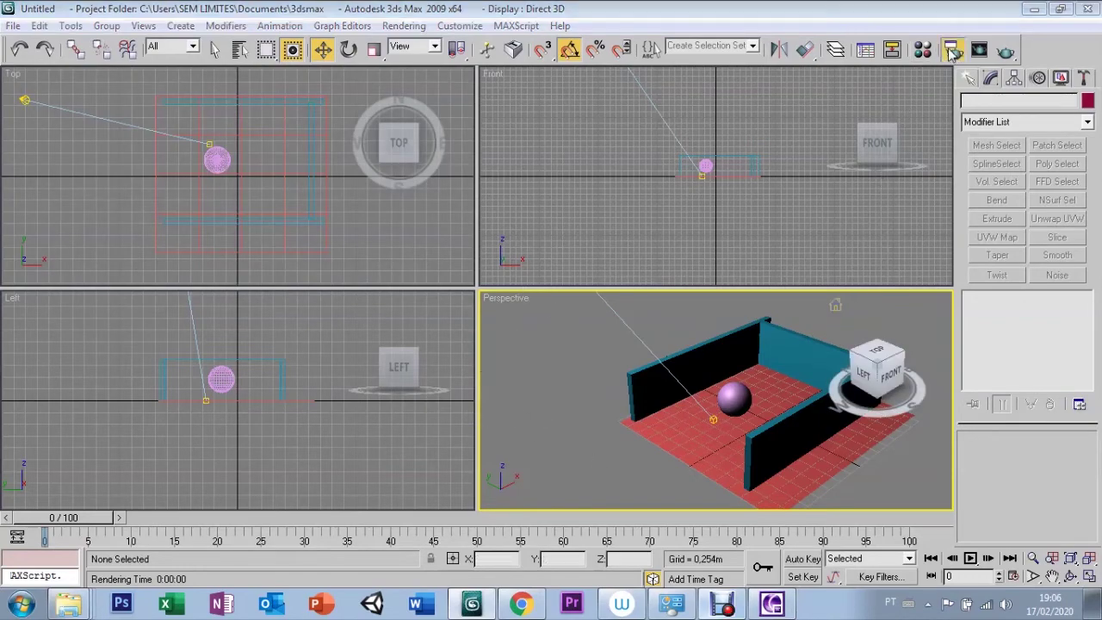
pyautogui.click(949, 499)
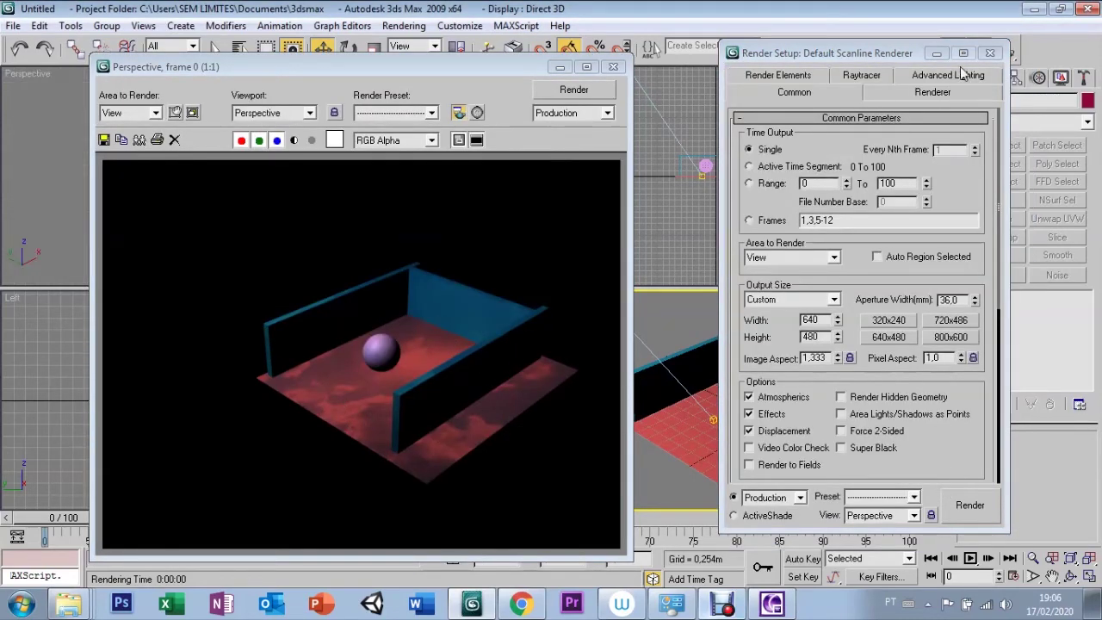
pyautogui.click(989, 53)
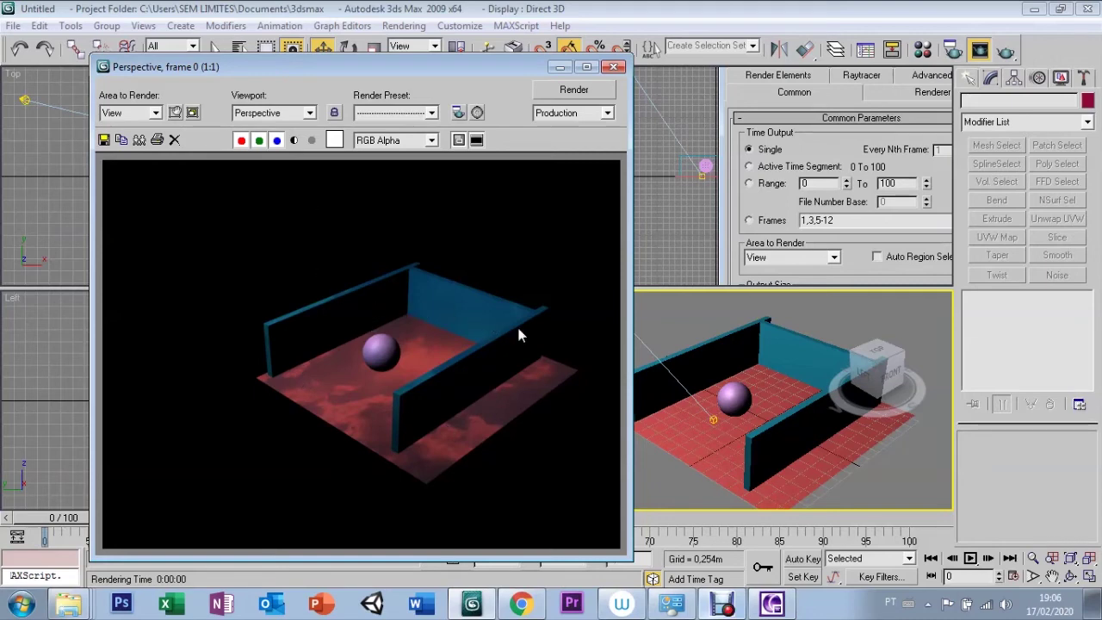
pyautogui.click(613, 67)
# Switch the top-left viewport to a second Perspective view of the room
pyautogui.click(775, 223)
pyautogui.scroll(2, 752, 222)
pyautogui.click(569, 349)
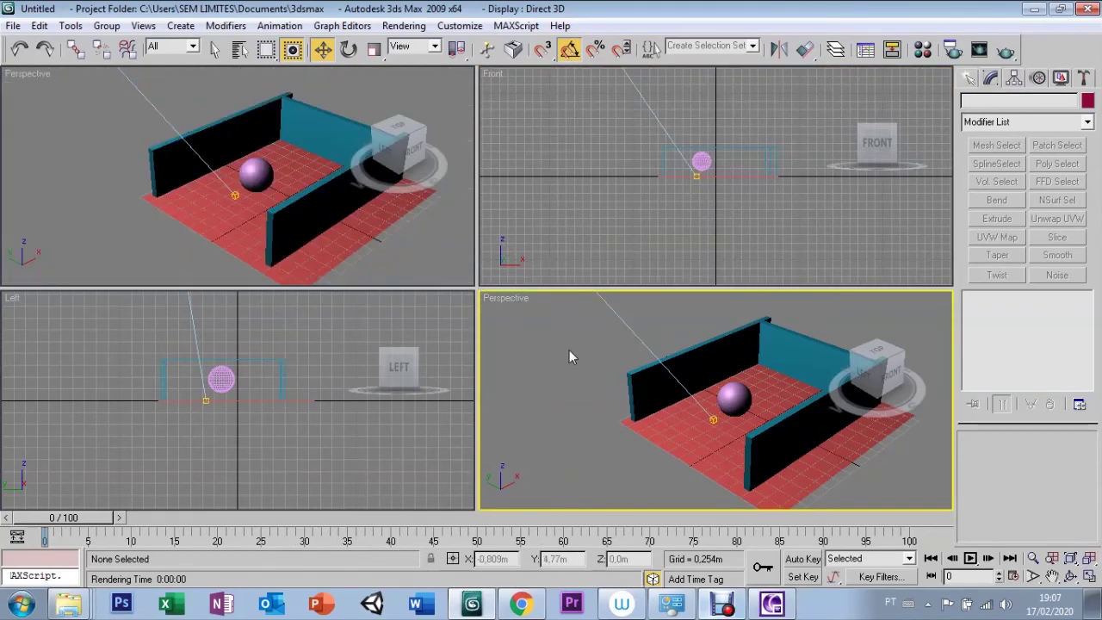
# Zoom in on the sphere and render a close-up Perspective view of the cloud-lit floor
pyautogui.scroll(3, 569, 357)
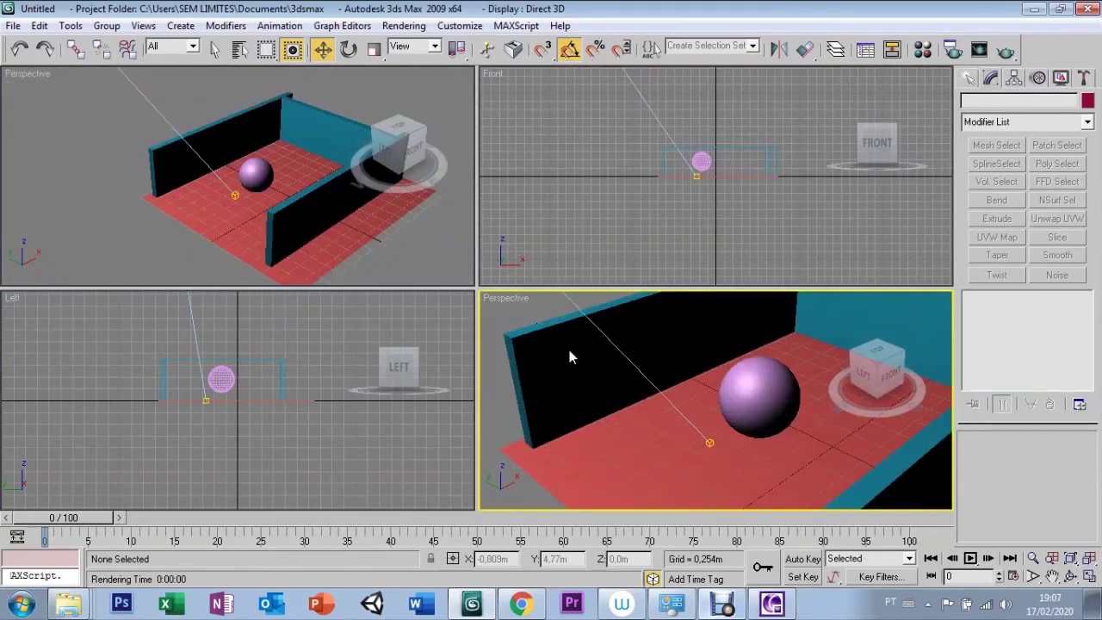
pyautogui.click(953, 50)
pyautogui.click(969, 504)
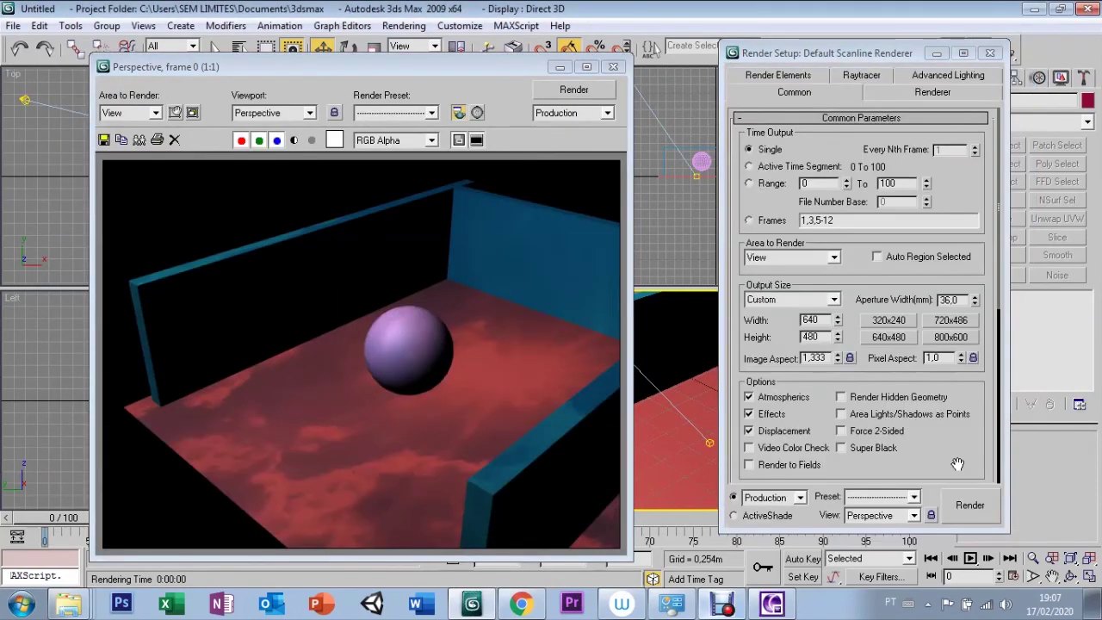